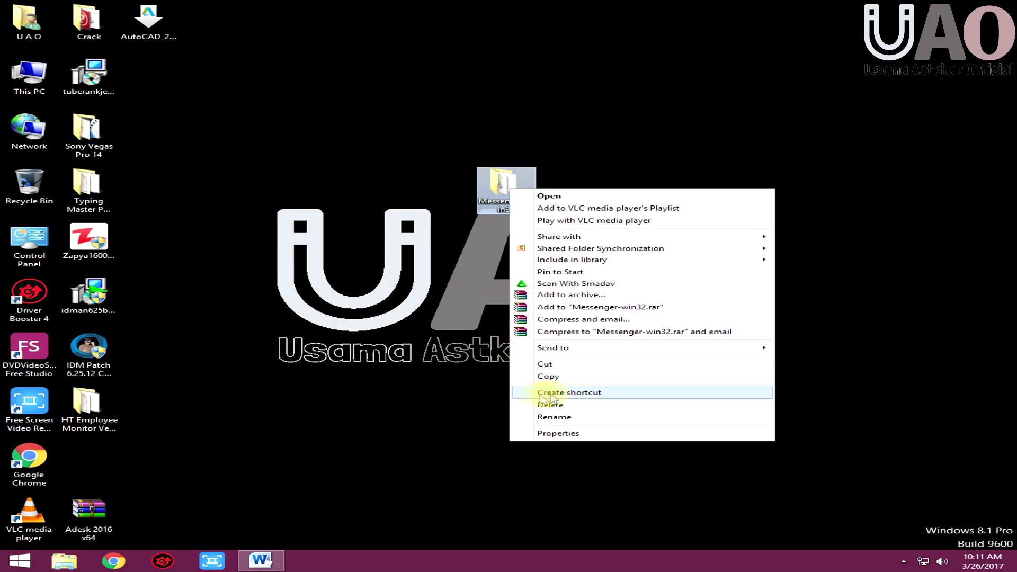
# Copy the Messenger-win32 desktop folder and open File Explorer on This PC
pyautogui.click(550, 377)
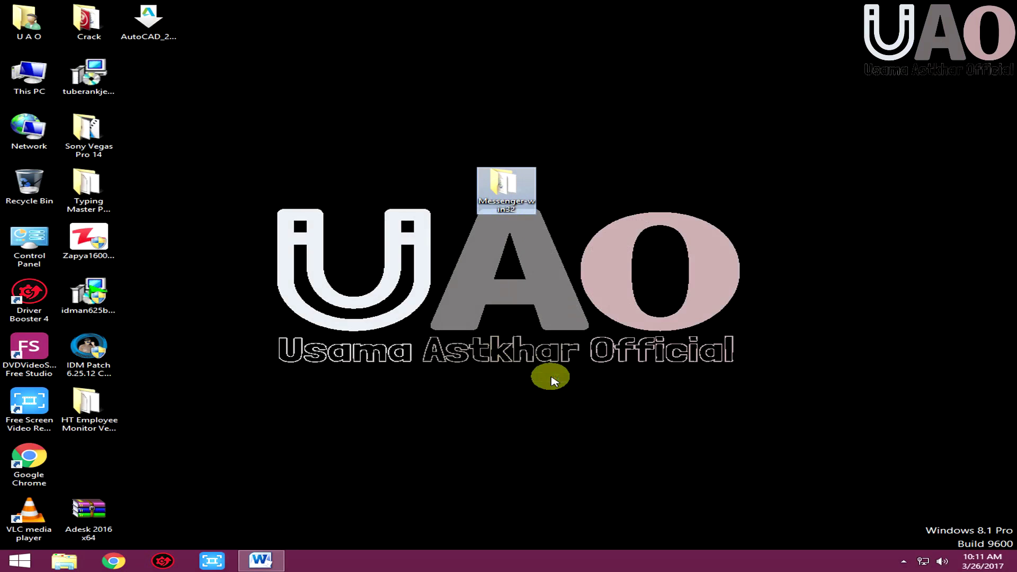
pyautogui.click(69, 561)
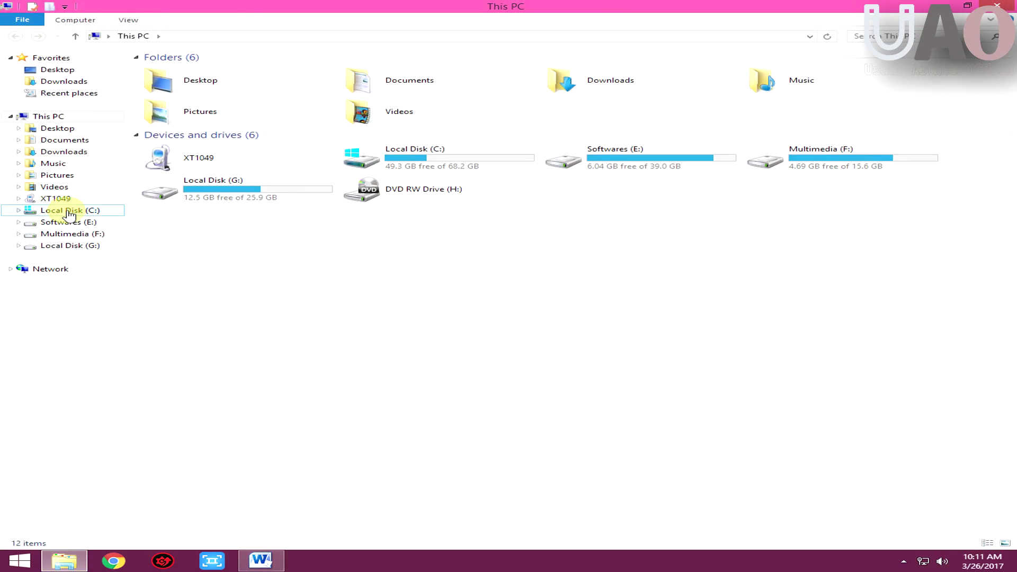
# Paste Messenger-win32 into C:\Program Files (x86), granting administrator permission
pyautogui.click(69, 210)
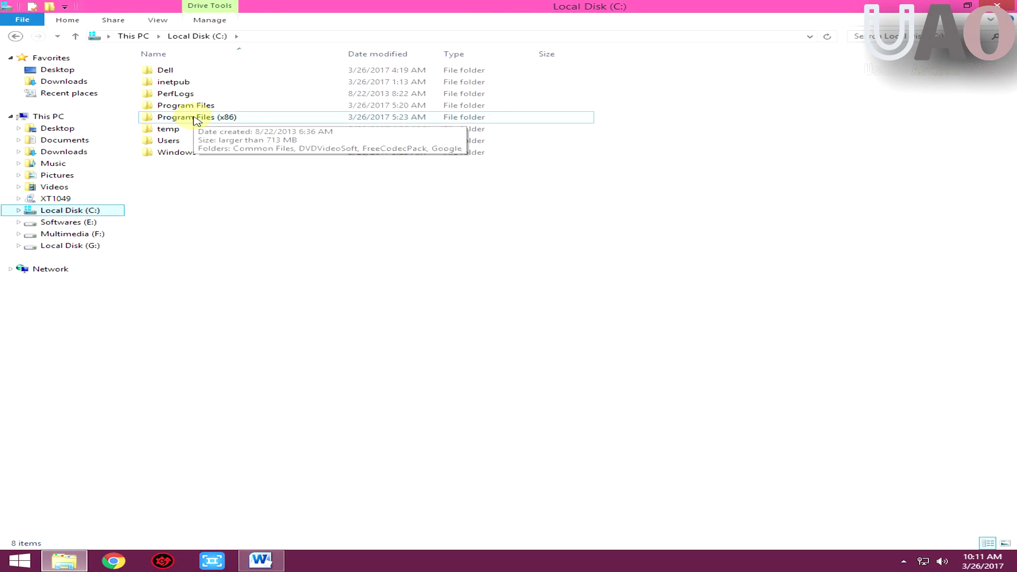
pyautogui.doubleClick(197, 119)
pyautogui.rightClick(250, 383)
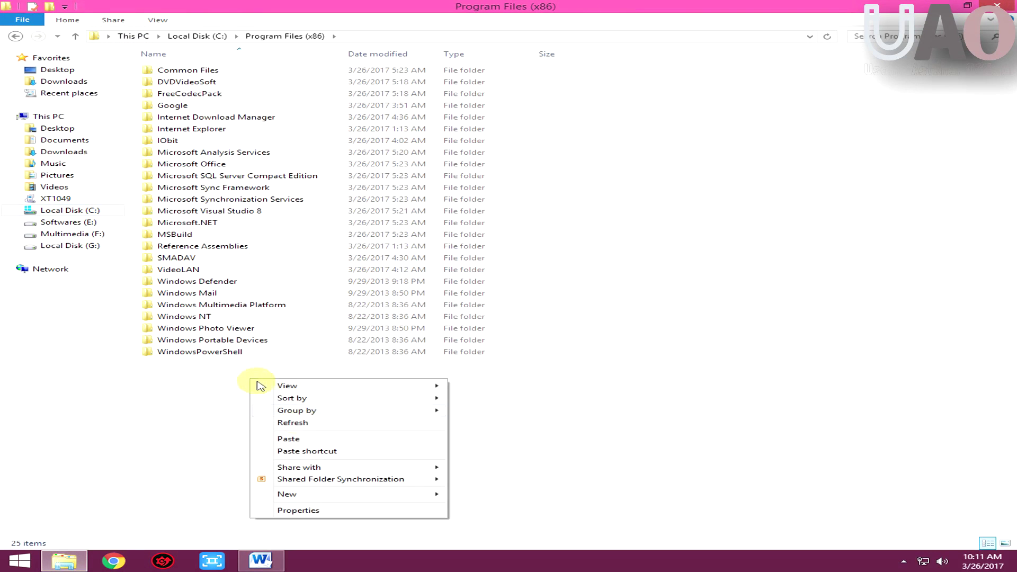
pyautogui.click(255, 442)
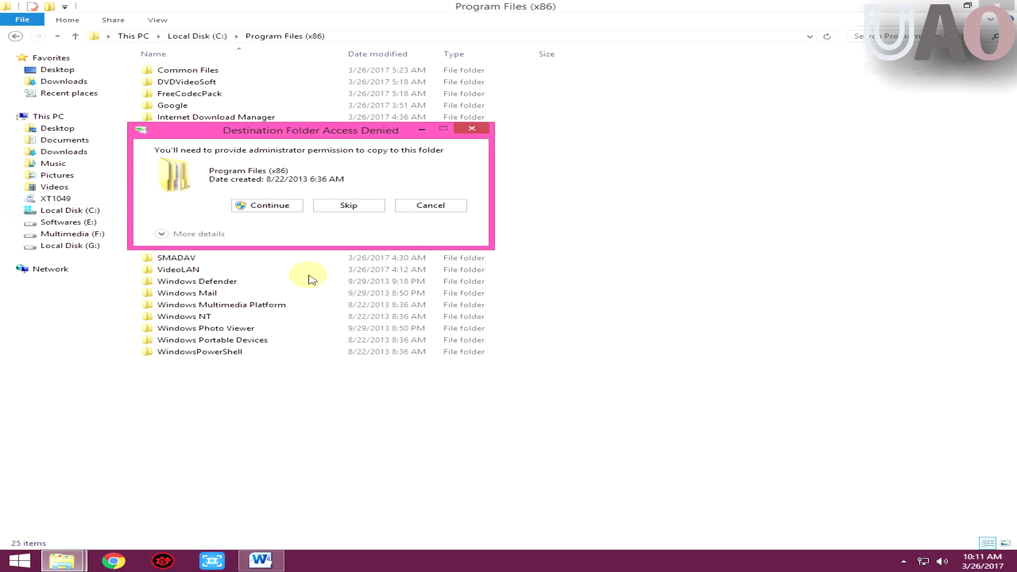
pyautogui.click(276, 208)
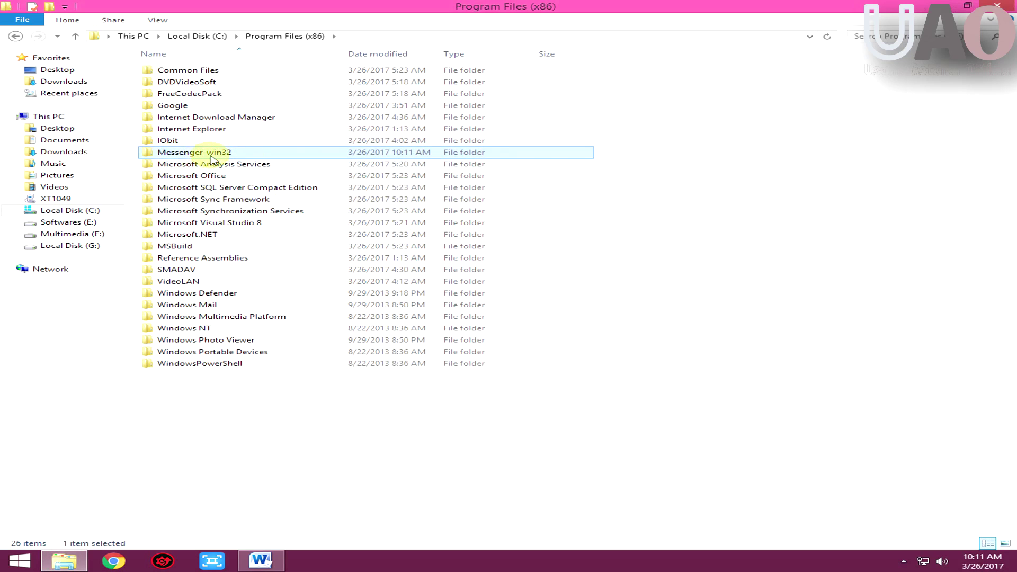
# Launch Messenger from Messenger-win32, send a shortcut to the Desktop, and close Explorer
pyautogui.doubleClick(200, 154)
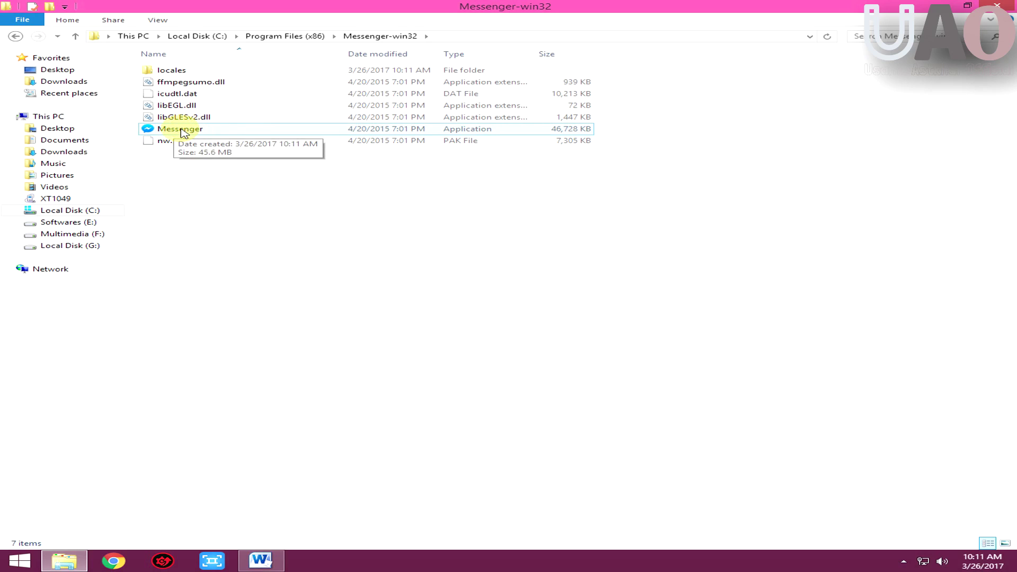
pyautogui.doubleClick(182, 131)
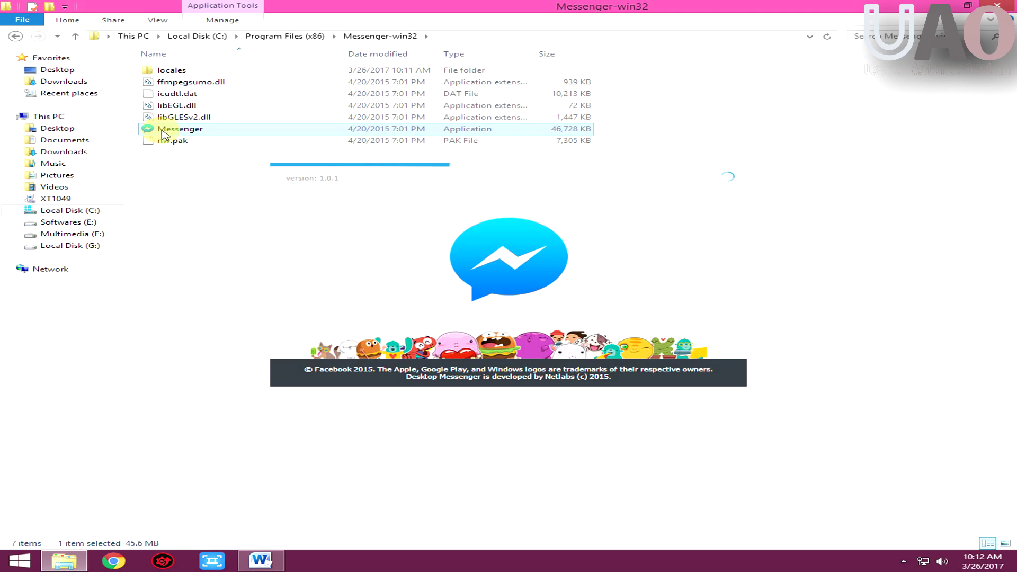
pyautogui.rightClick(163, 132)
pyautogui.moveTo(371, 263)
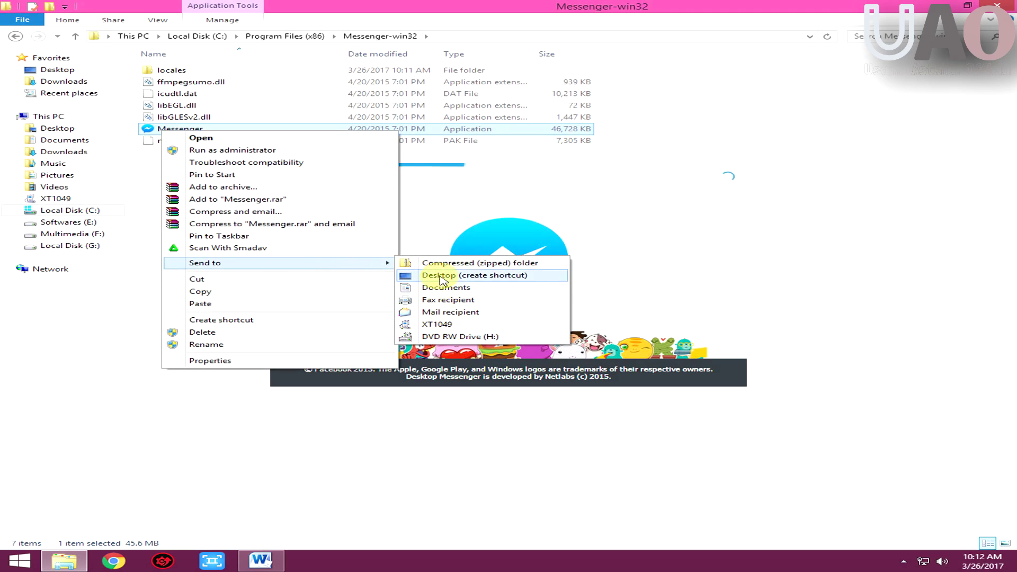
pyautogui.click(480, 280)
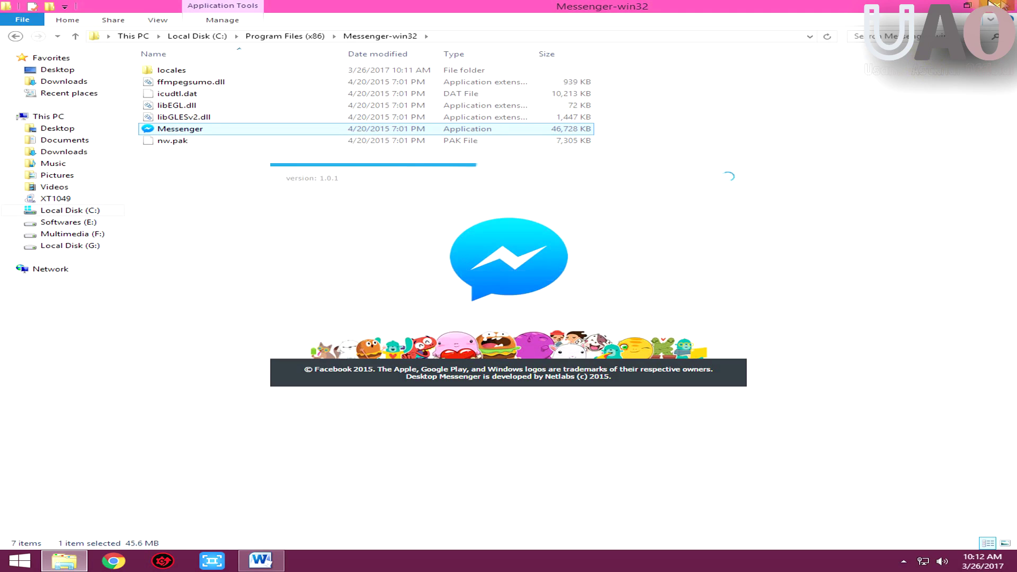
pyautogui.click(996, 6)
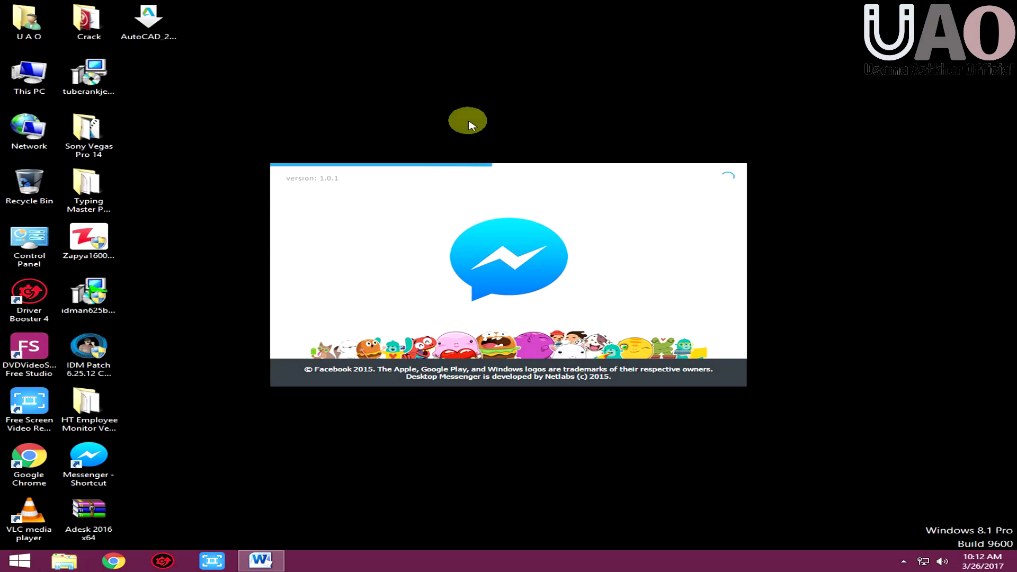
# Move the Messenger shortcut to the top of the desktop while the app loads
pyautogui.moveTo(91, 456); pyautogui.dragTo(251, 67)
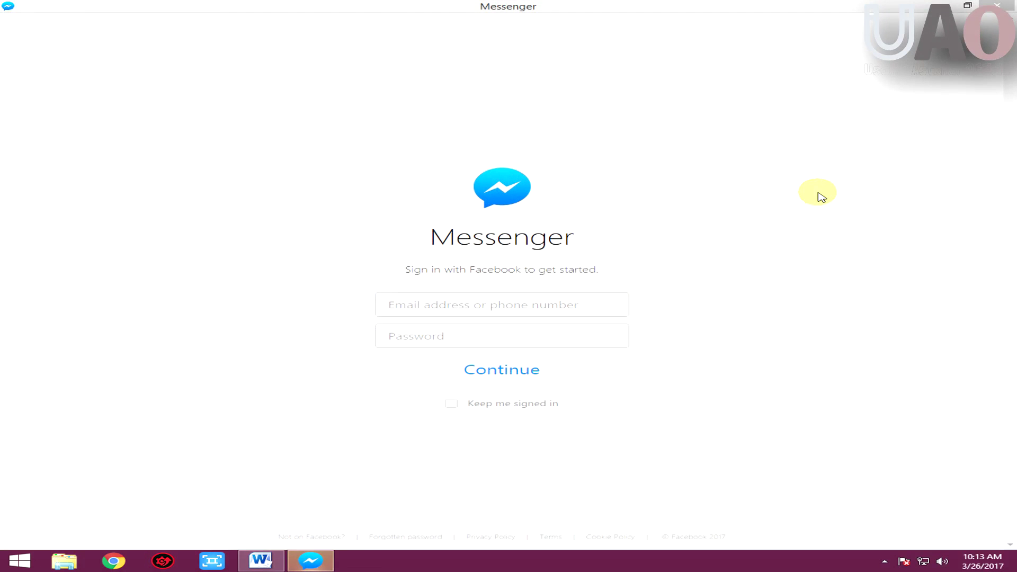
# Sign in with the account's phone number and password, with Keep me signed in ticked
pyautogui.click(456, 306)
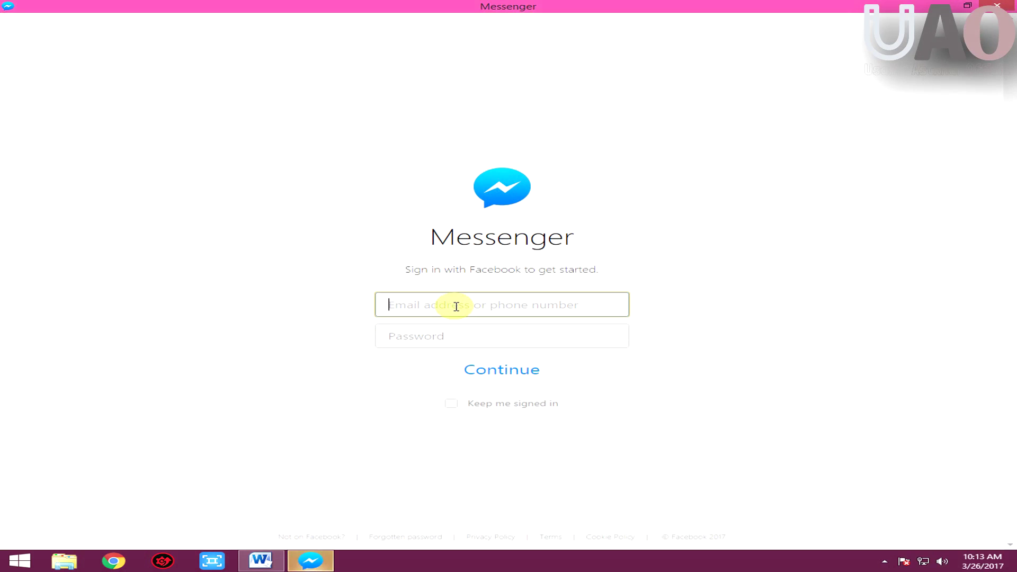
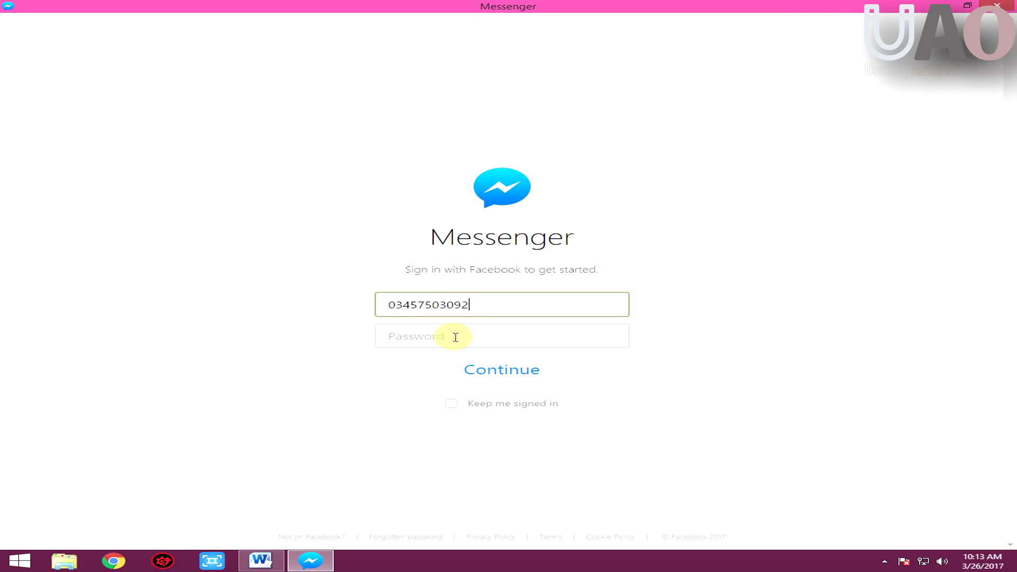
pyautogui.click(452, 336)
pyautogui.write('••')
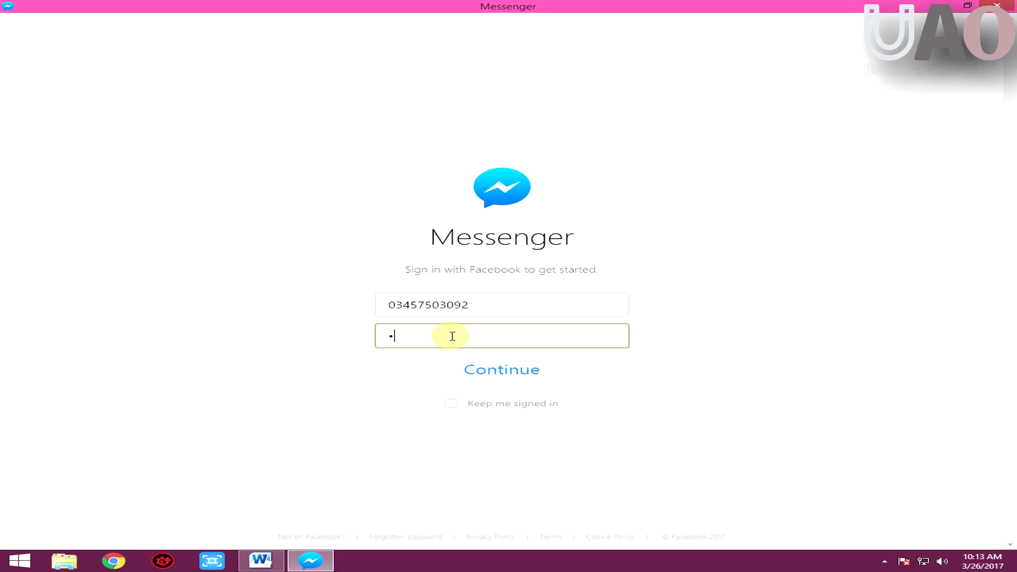
pyautogui.write('•••••')
pyautogui.click(451, 404)
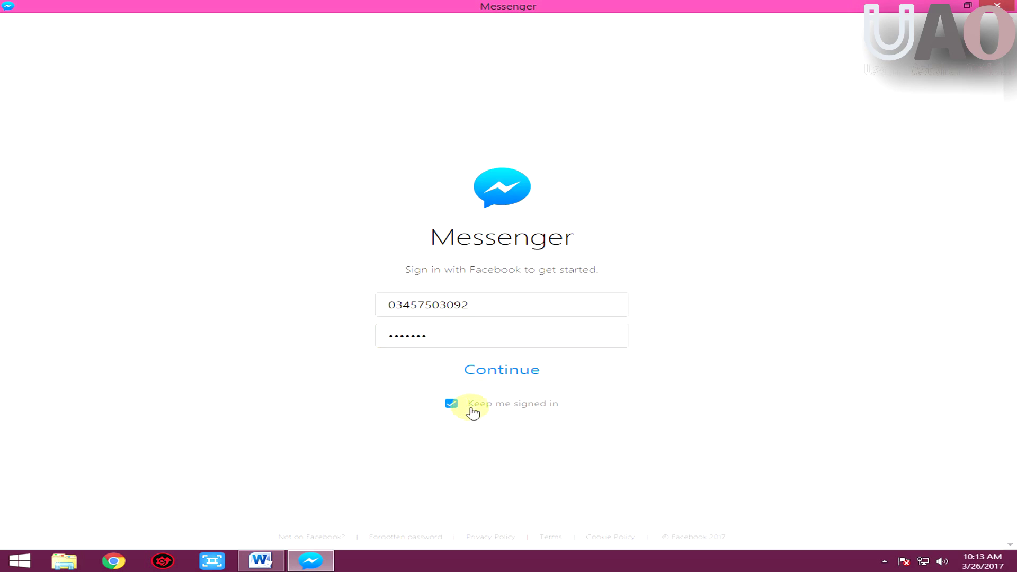
pyautogui.click(502, 374)
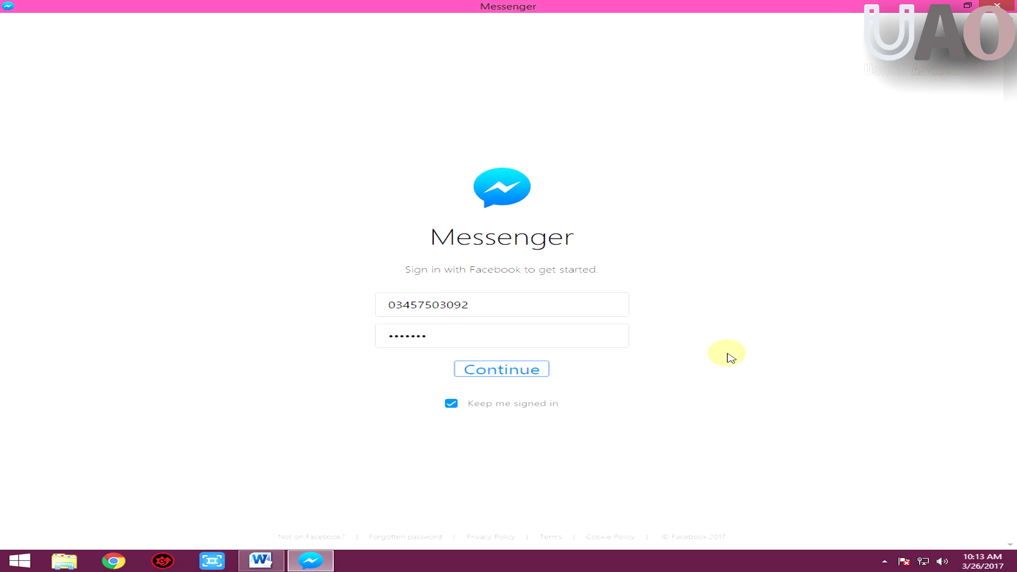
pyautogui.click(497, 373)
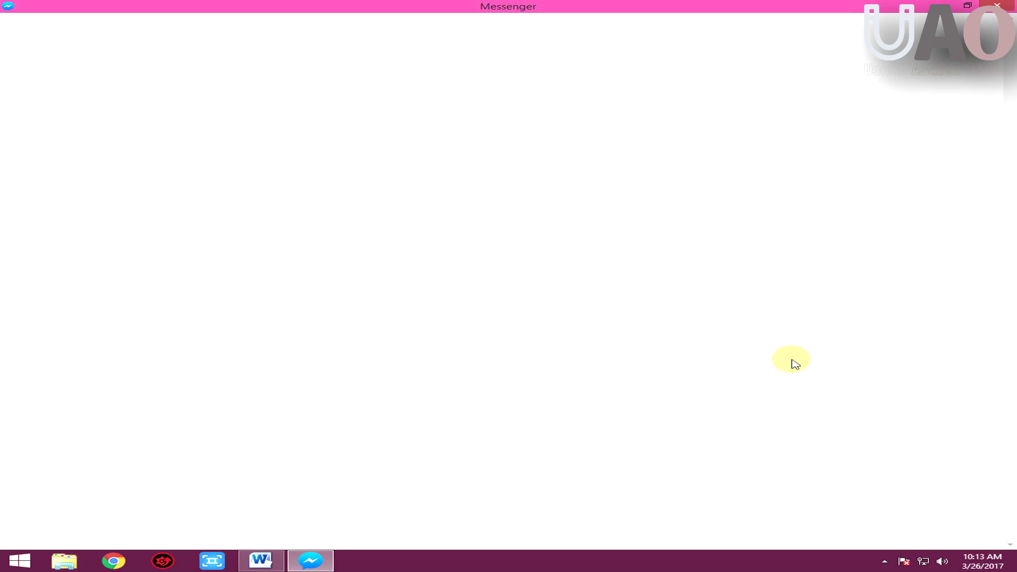
# Restore down the Messenger window while the sign-in finishes loading
pyautogui.click(968, 8)
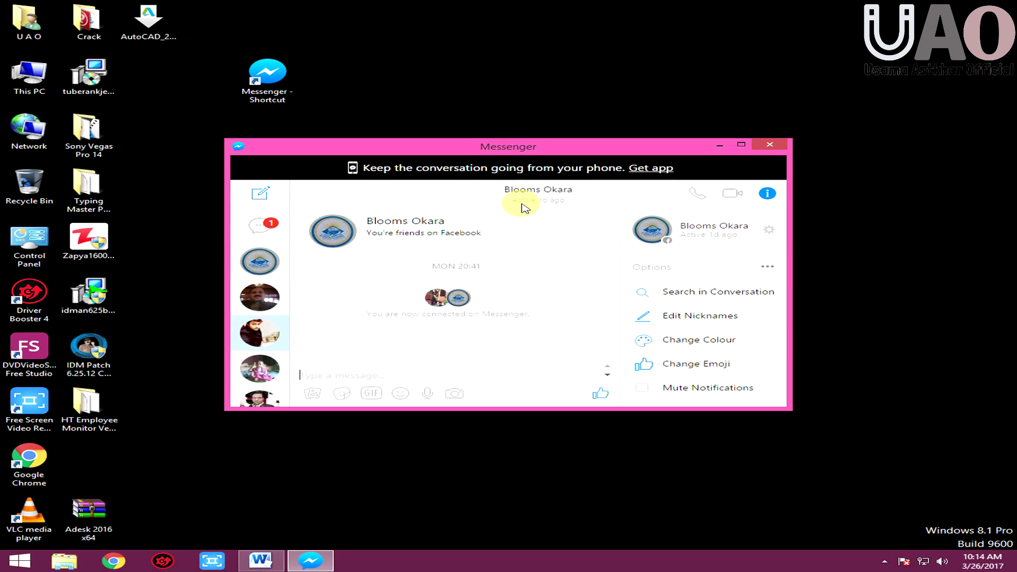
# Dismiss the app banner, maximize, search 'usa', and send 'hello' to the matching friend
pyautogui.click(391, 165)
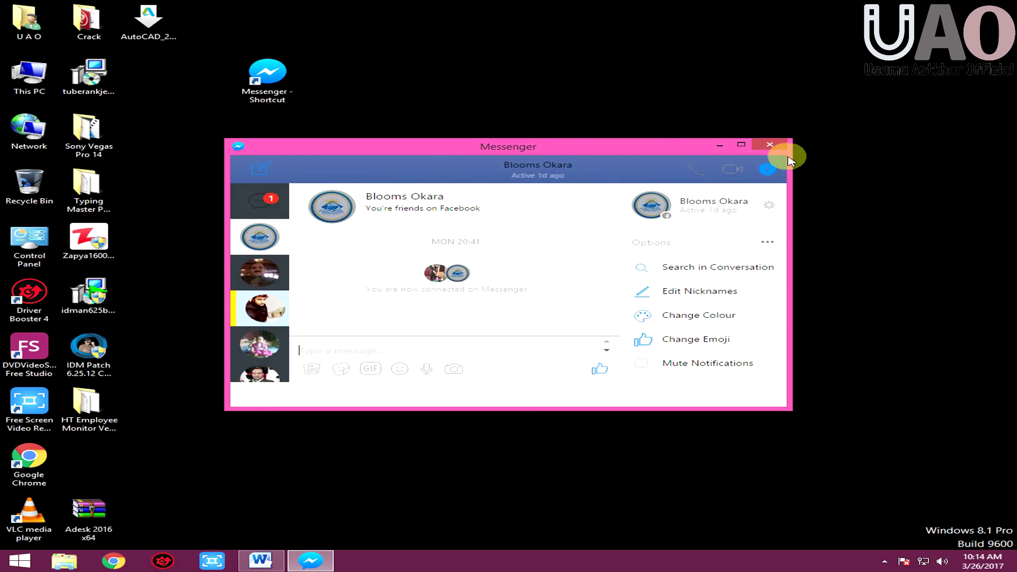
pyautogui.click(742, 144)
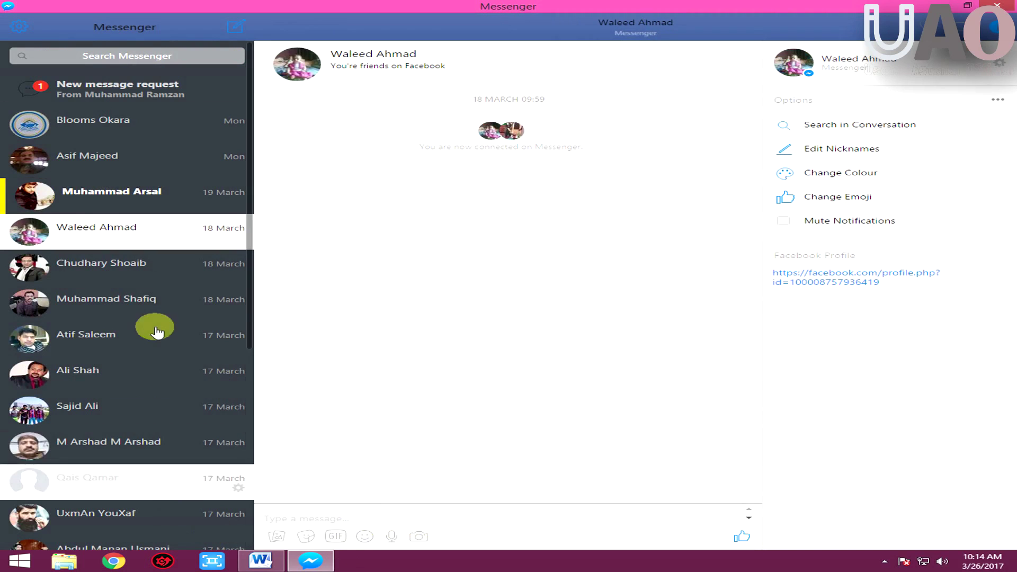
pyautogui.click(126, 55)
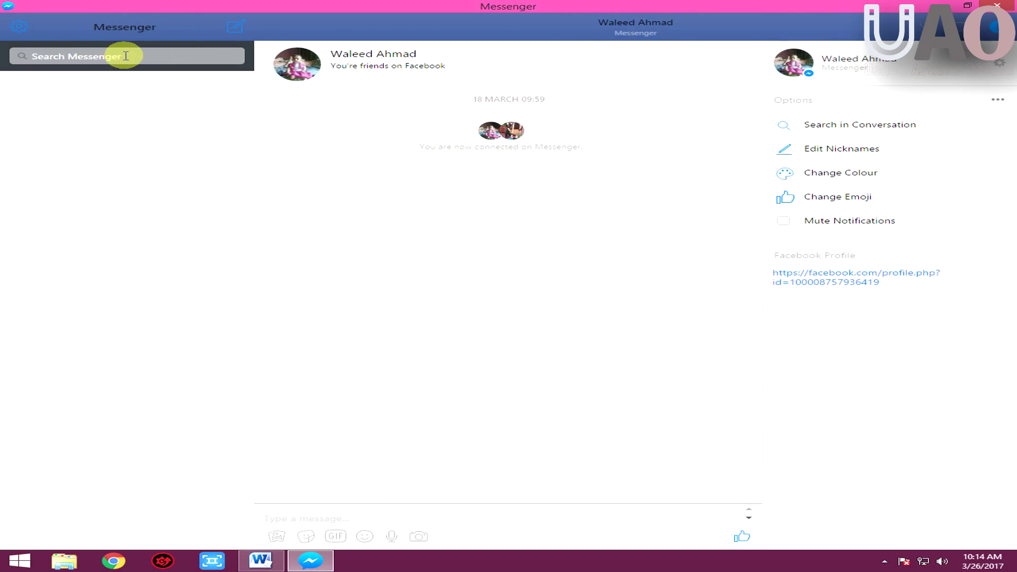
pyautogui.write('usa')
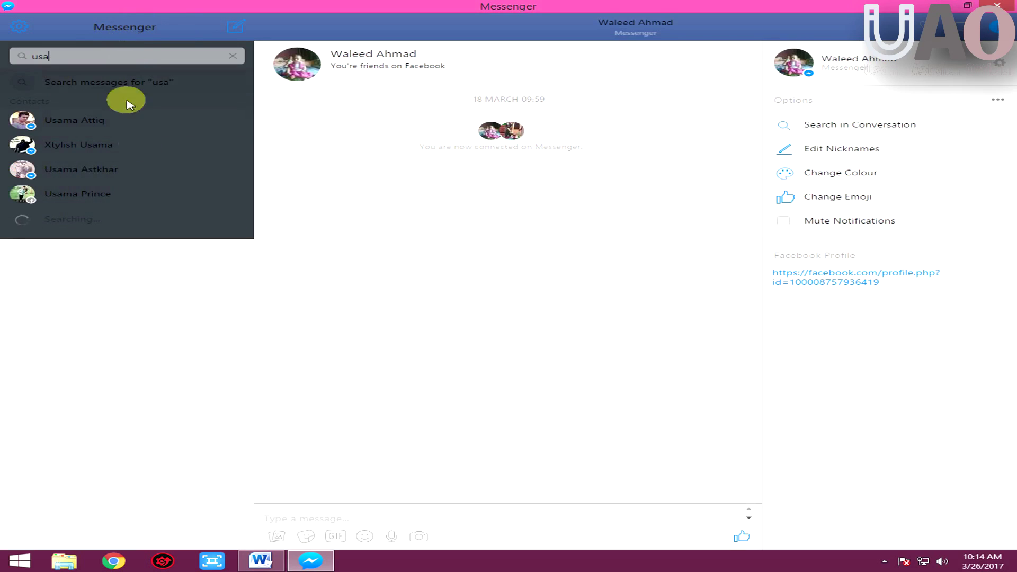
pyautogui.click(79, 169)
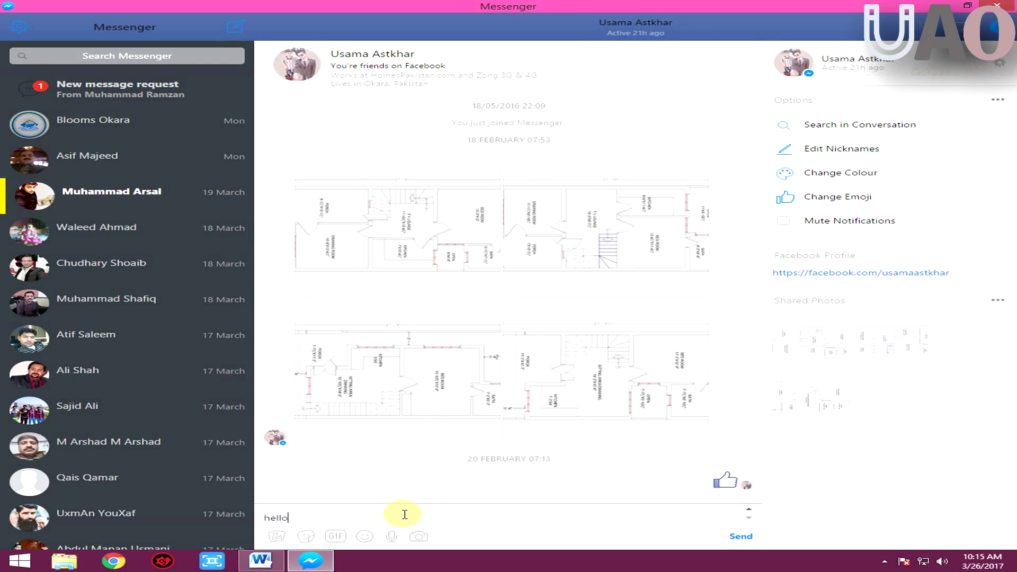
pyautogui.press('Return')
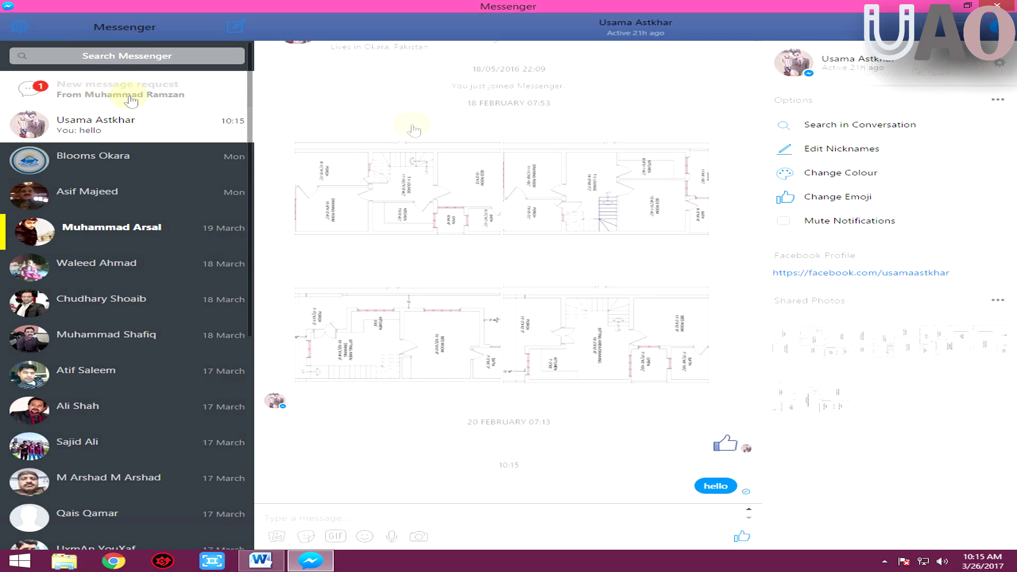
# Minimize Messenger, briefly show the Word tutorial notes, then minimize Word
pyautogui.click(947, 4)
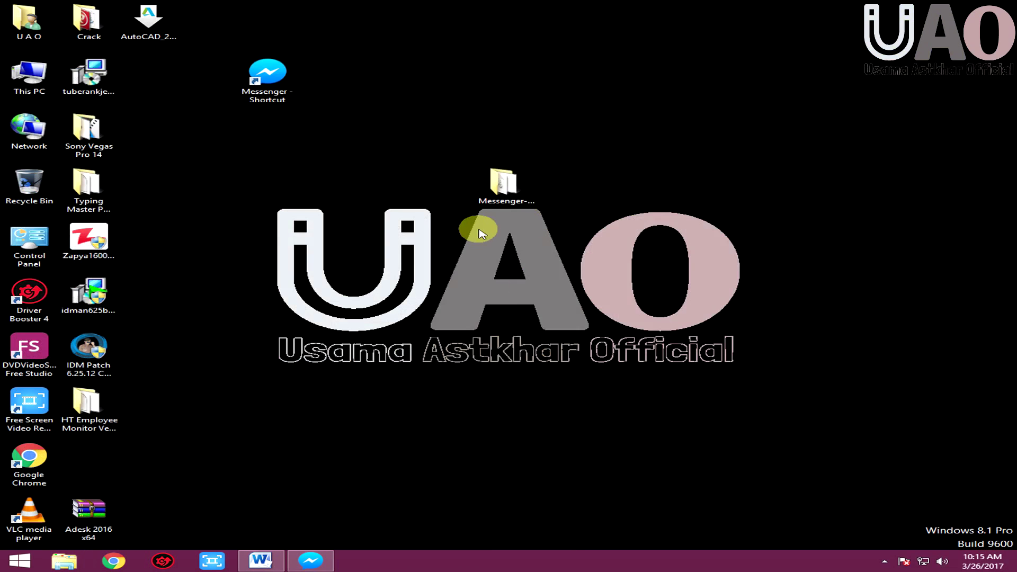
pyautogui.click(260, 562)
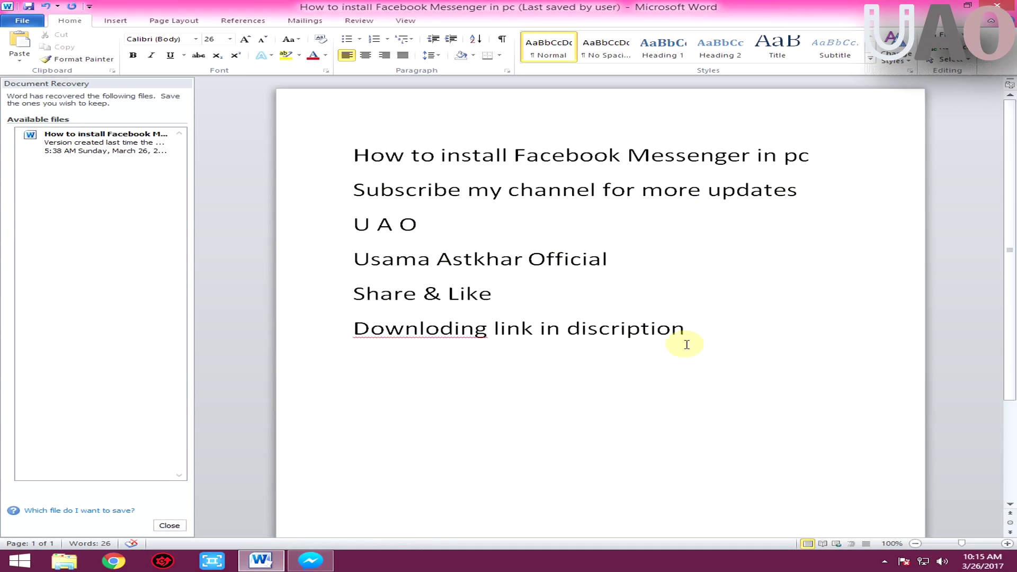
pyautogui.click(952, 7)
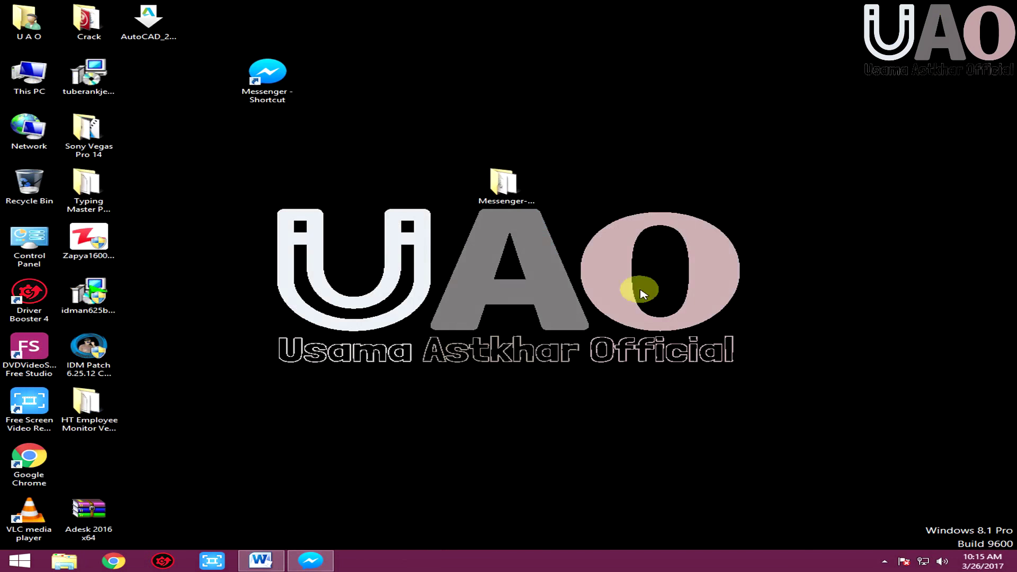